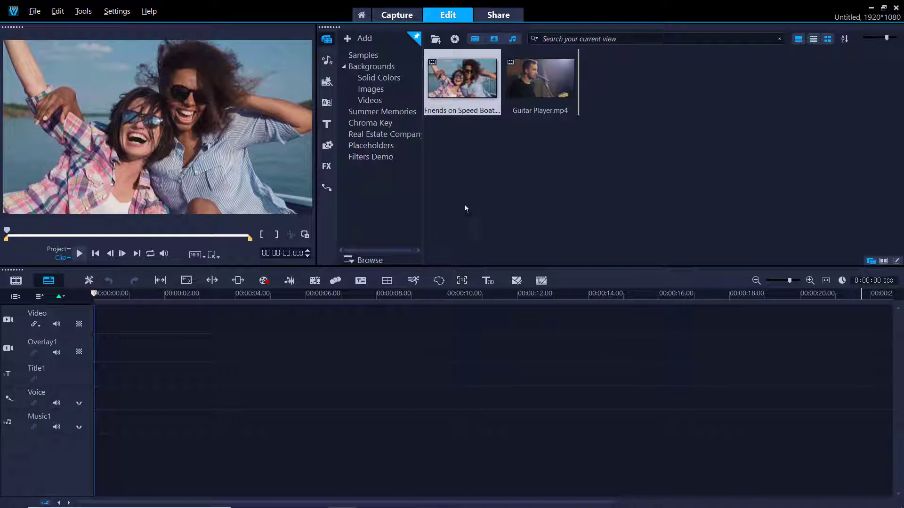
- Place the Friends on Speed Boat.mp4 clip at the start of the Video track
left_click_drag(454, 305, 456, 316)
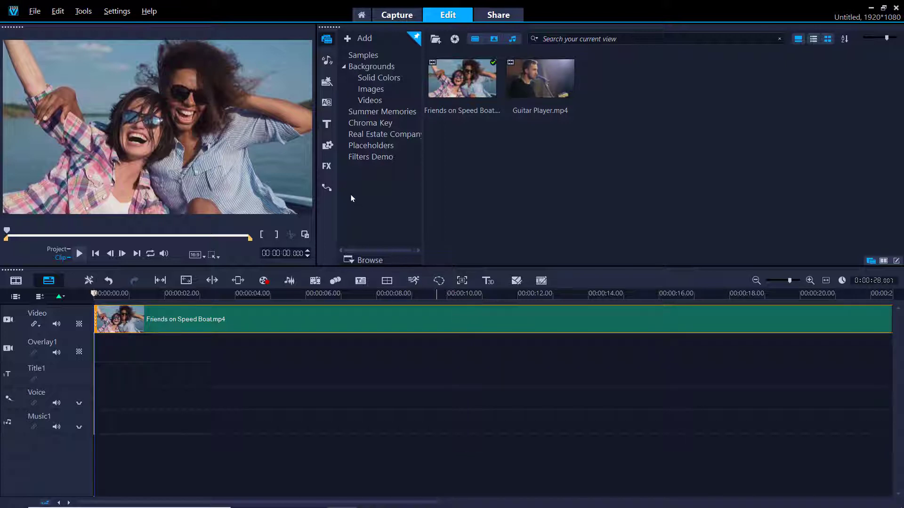
- Browse the filter library, including the Darkroom and Nature Painting categories, and preview the RotoSketch and Oil Paint filters
left_click(331, 168)
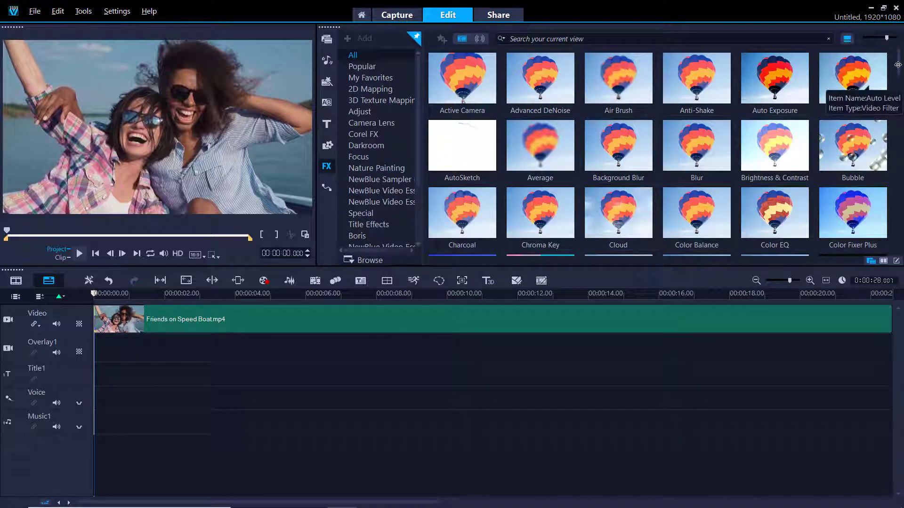
left_click_drag(898, 65, 892, 243)
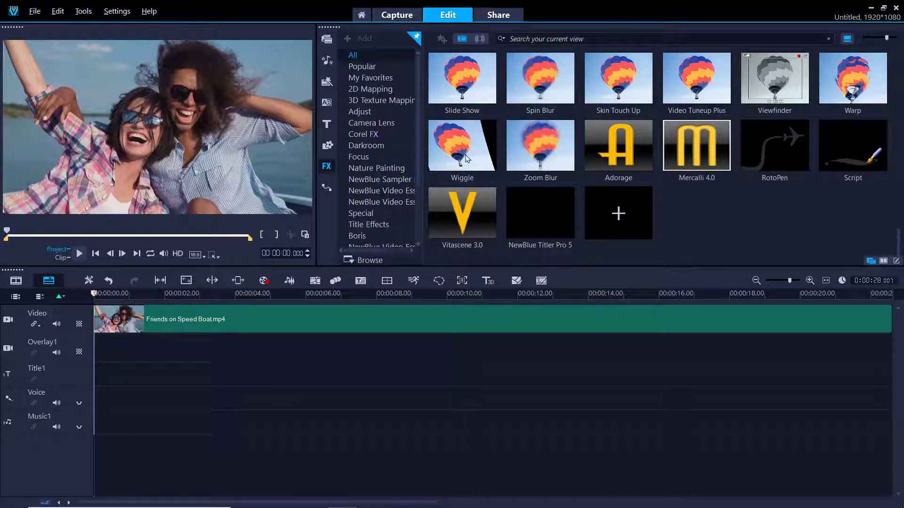
left_click(385, 146)
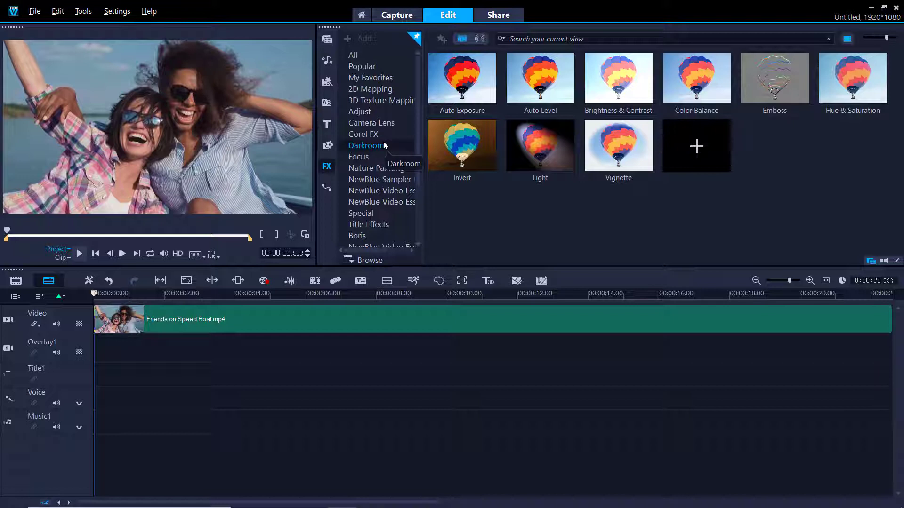
left_click(387, 169)
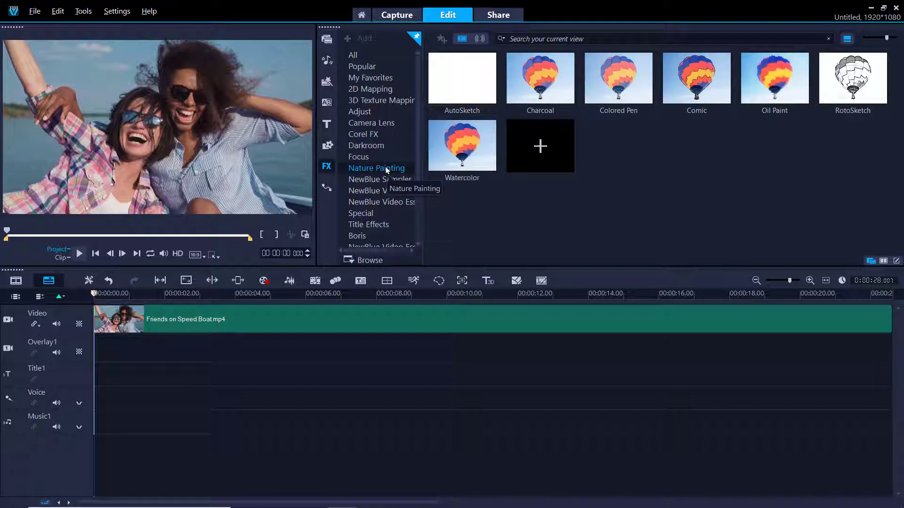
left_click(855, 96)
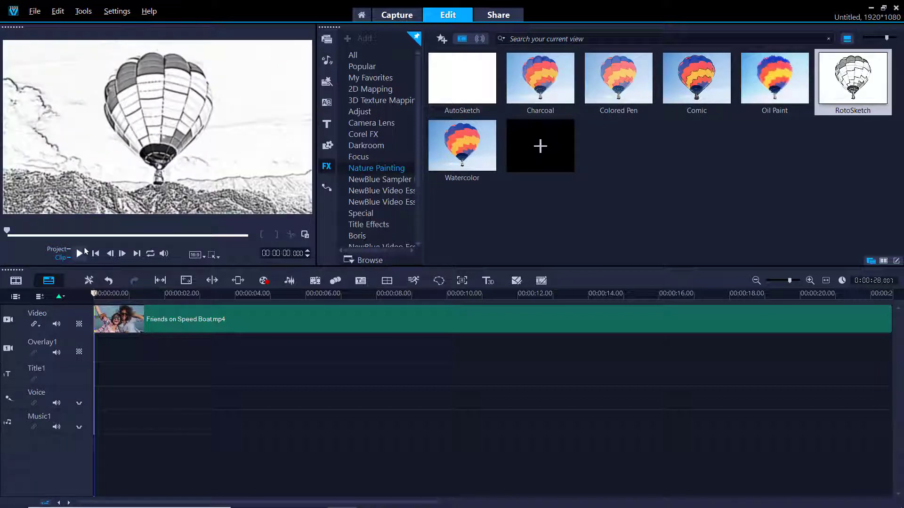
left_click(80, 254)
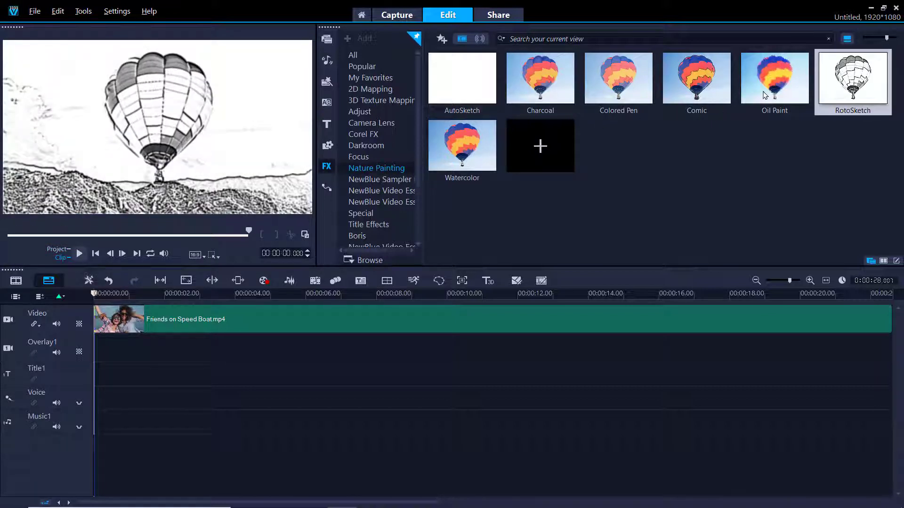
left_click(764, 96)
left_click(80, 253)
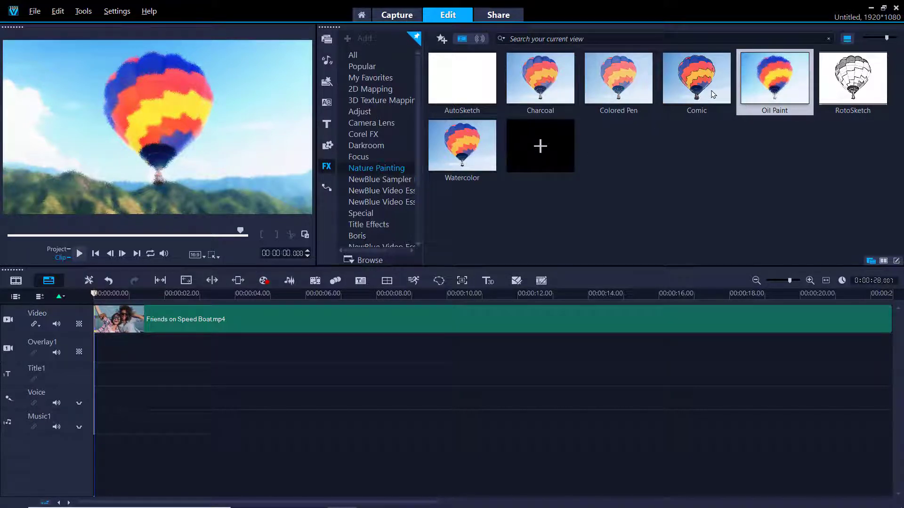
- Add the Comic filter to My Favorites and display the favorites category
left_click(713, 94)
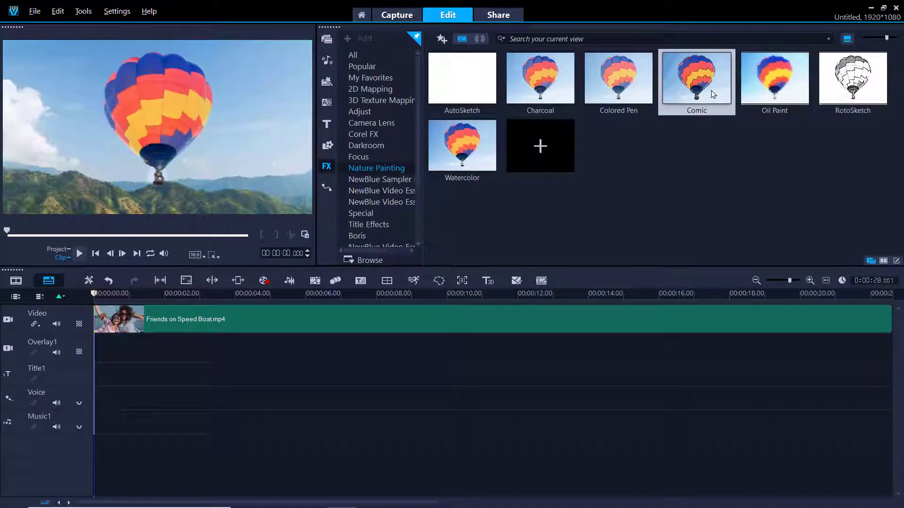
left_click(441, 39)
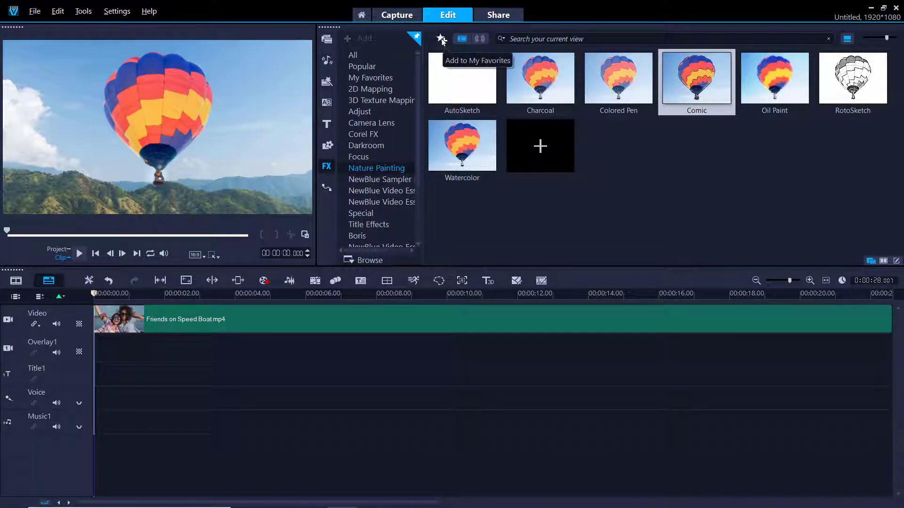
left_click(393, 78)
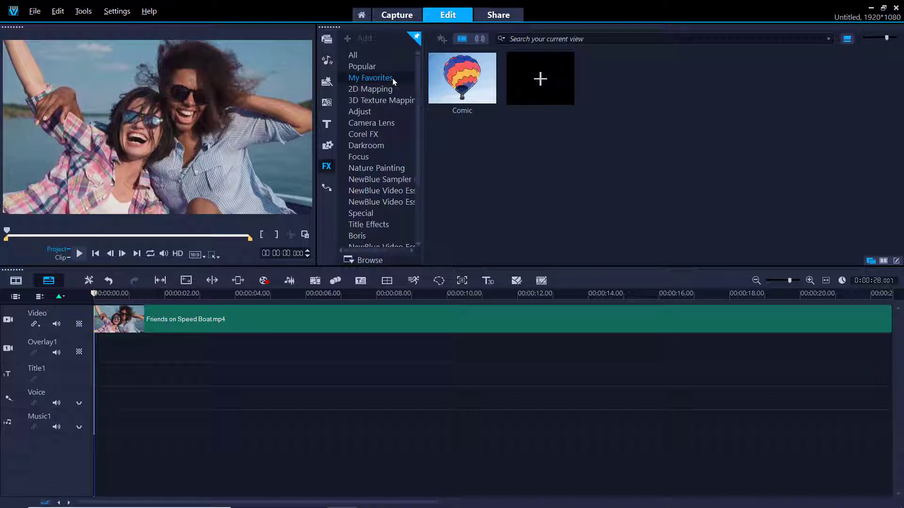
- Delete the Comic filter from My Favorites and confirm the removal
left_click(453, 84)
right_click(453, 84)
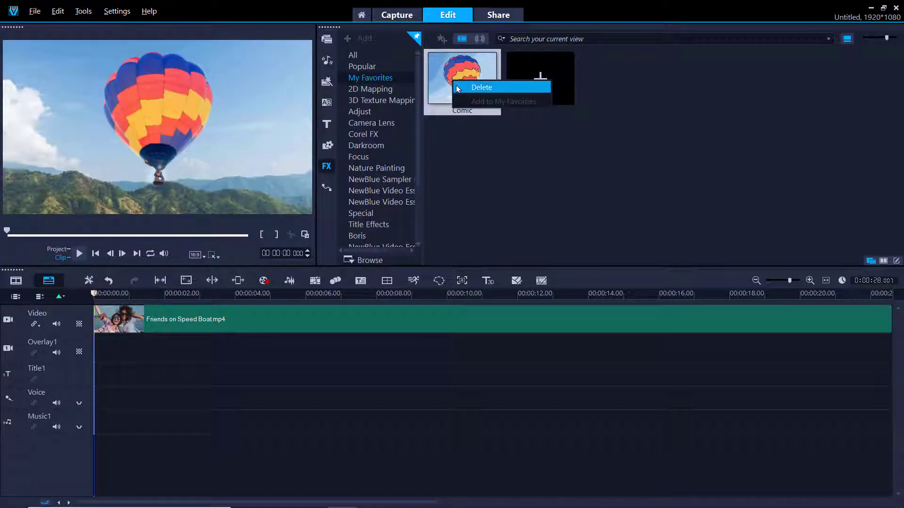
left_click(457, 88)
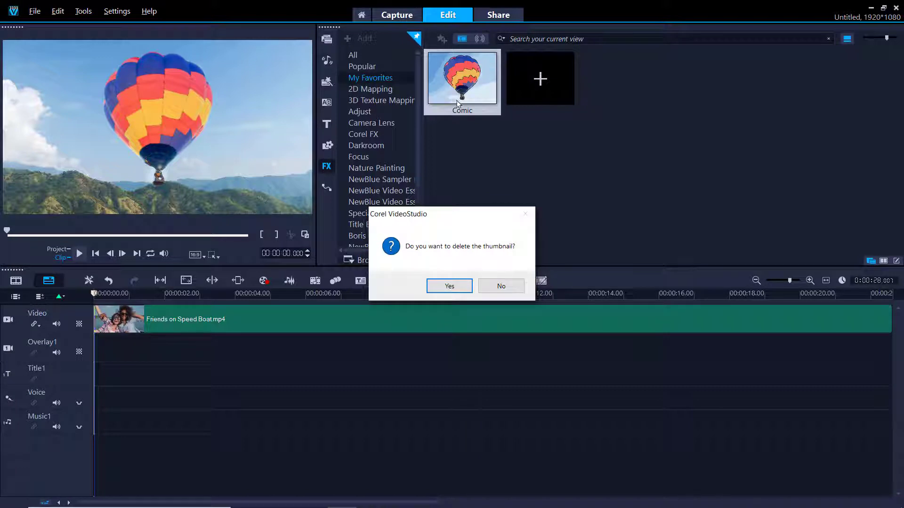
left_click(453, 285)
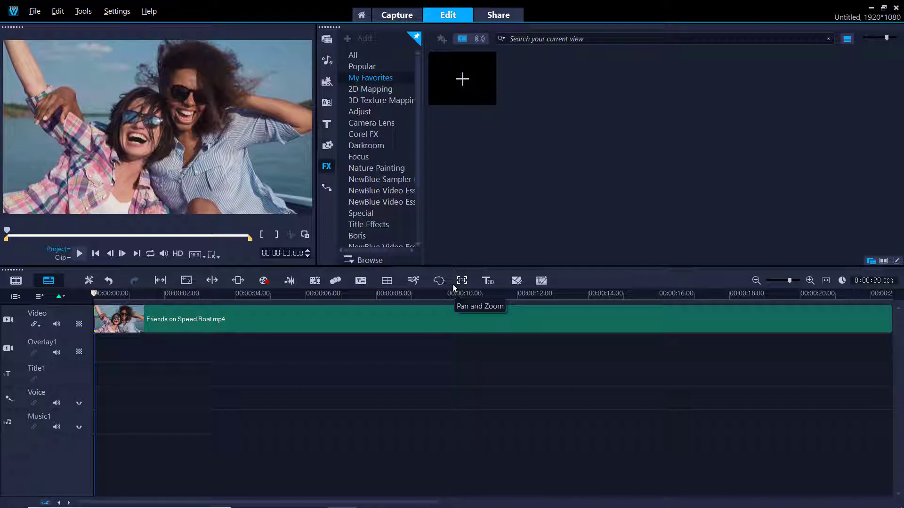
- Look through the additional effect packs offered for purchase and return to the editing workspace
left_click(483, 89)
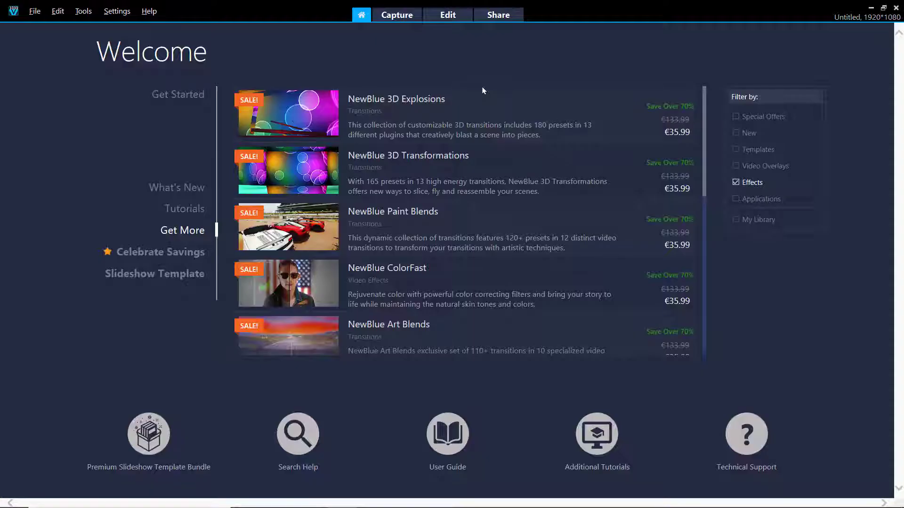
left_click_drag(704, 193, 705, 346)
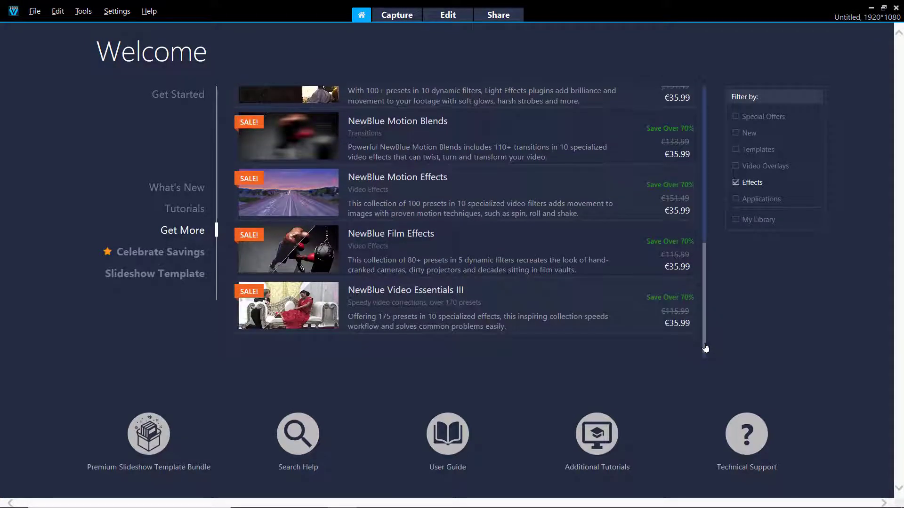
left_click(463, 17)
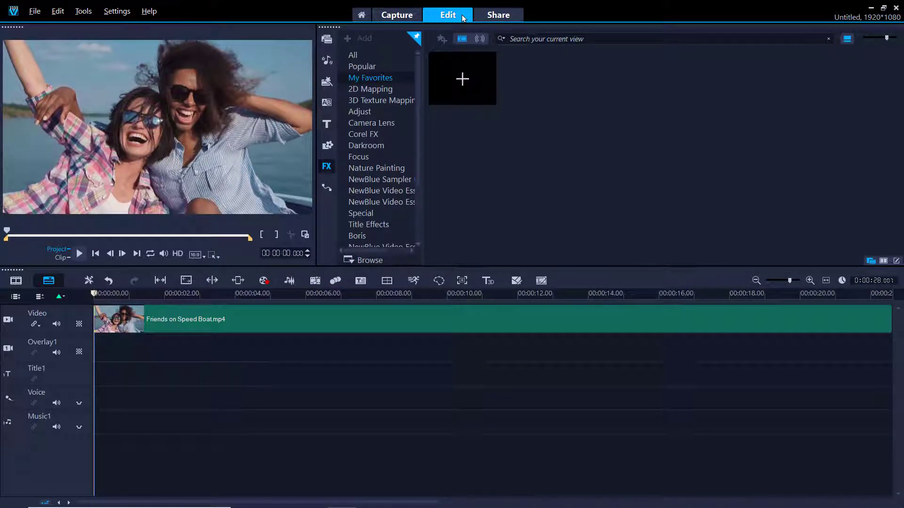
- Apply the Monochrome filter from the Camera Lens category to the Friends on Speed Boat clip
left_click(396, 124)
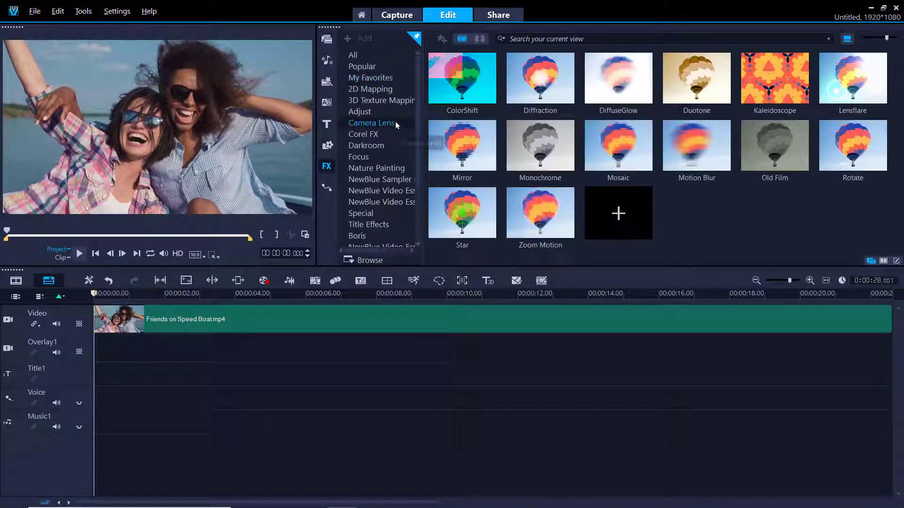
left_click_drag(528, 146, 489, 312)
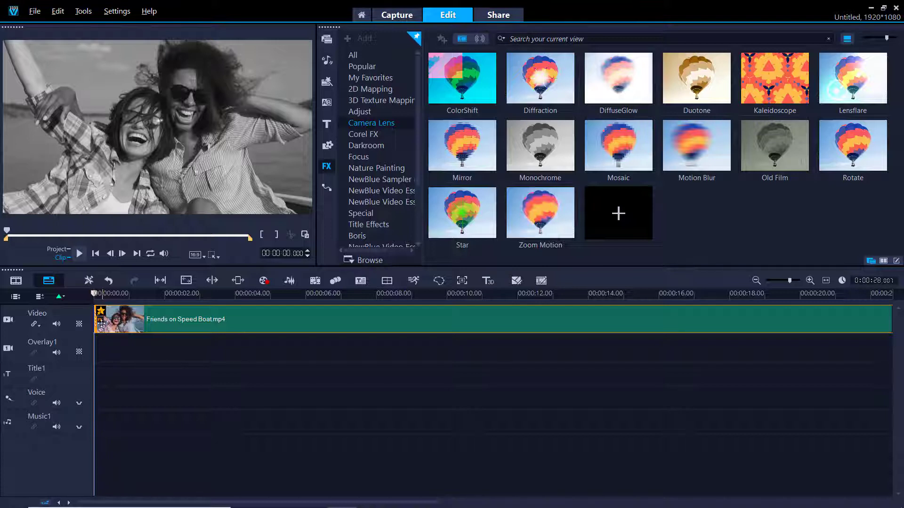
- Check the clip's filter deletion options and play part of the project to preview the Monochrome effect
right_click(97, 315)
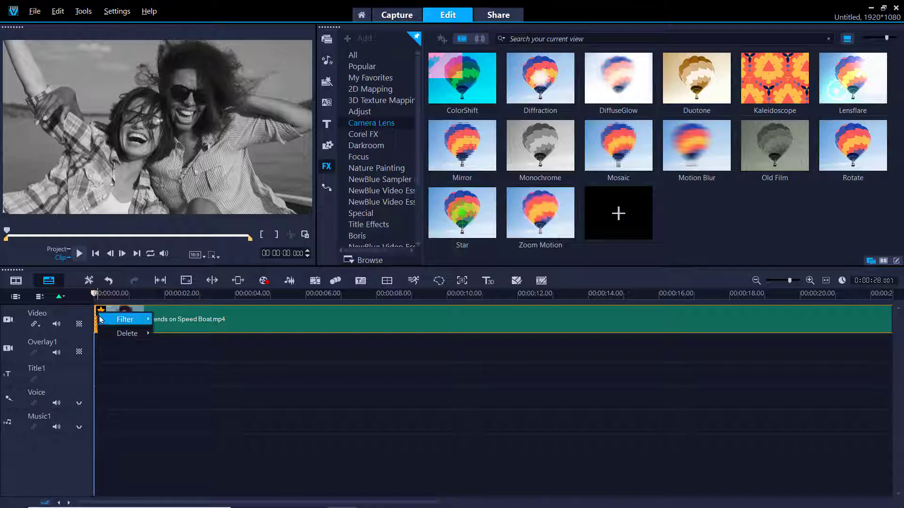
mouse_move(101, 321)
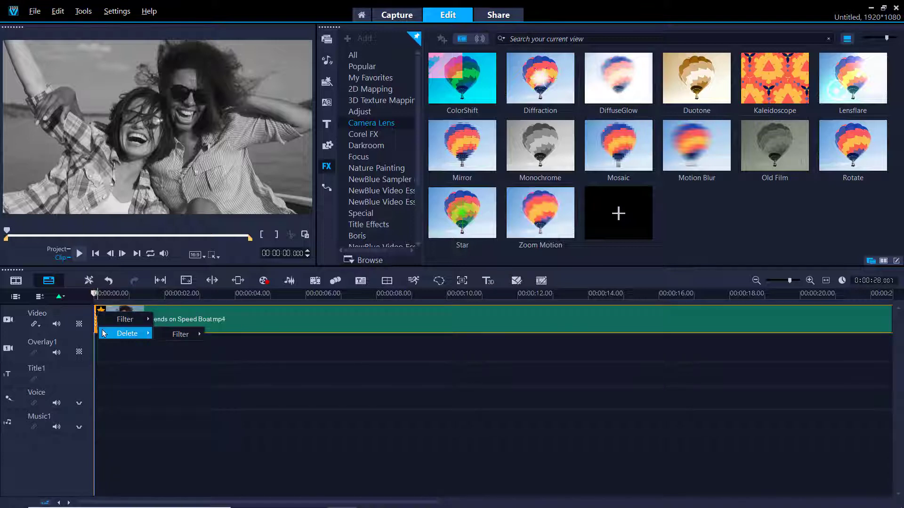
mouse_move(187, 335)
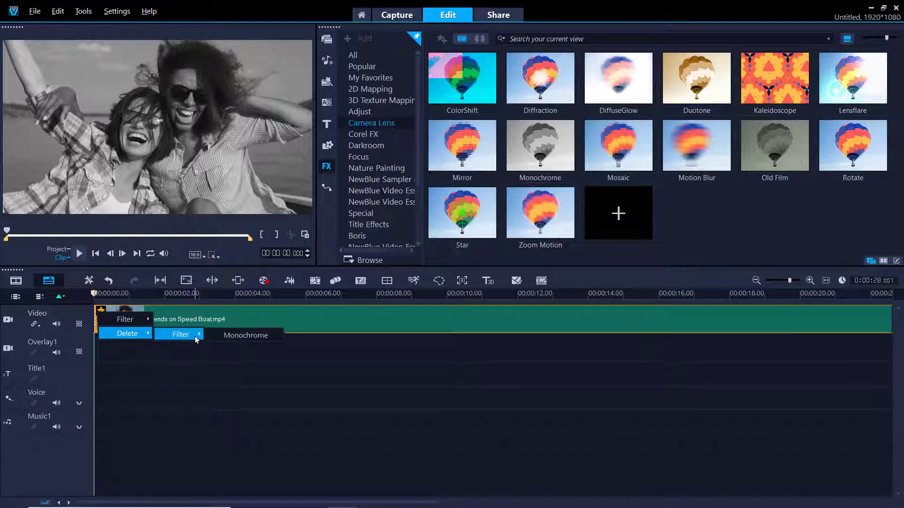
left_click(211, 359)
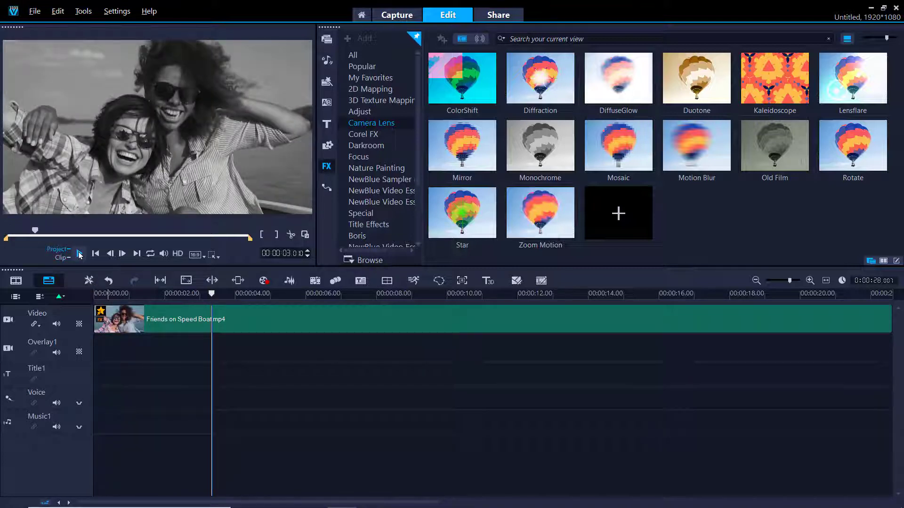
left_click(79, 254)
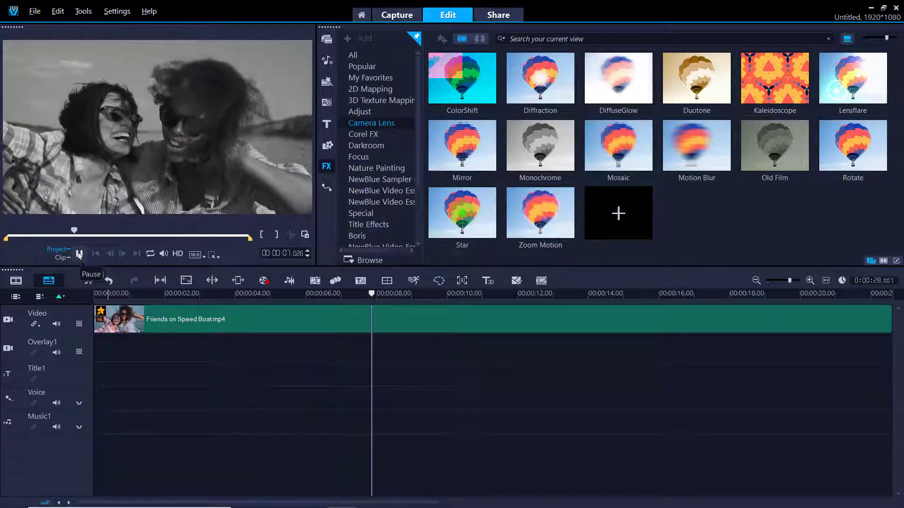
left_click(79, 254)
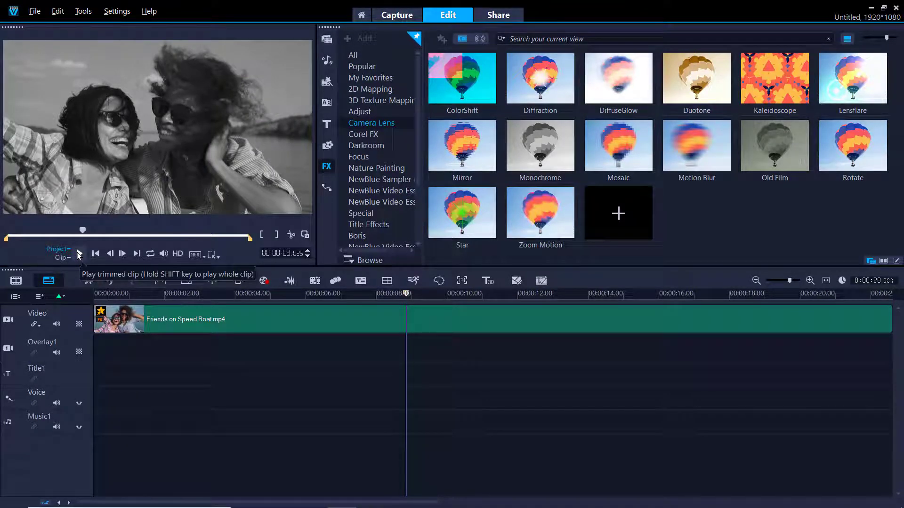
- Show the clip's effect options with Replace Last Filter turned off
left_click(682, 36)
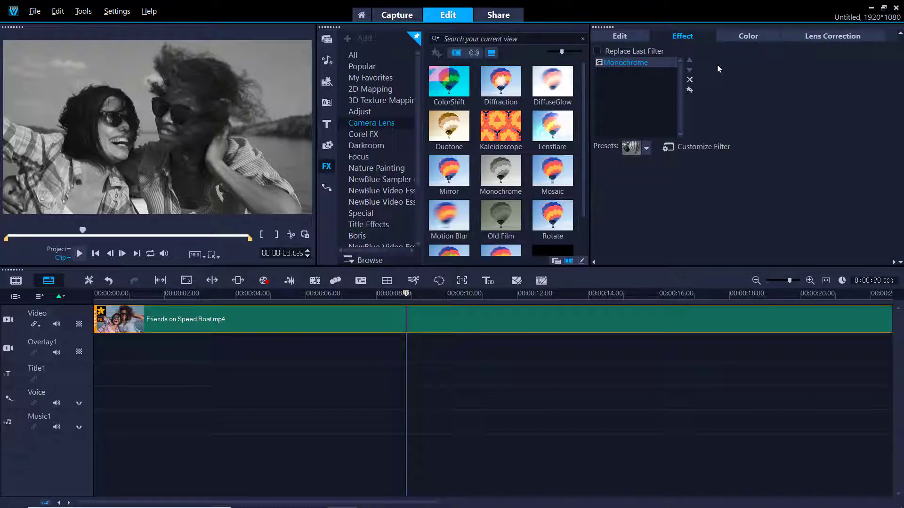
left_click(660, 51)
- Search all filters for "wi" and apply the Wind filter to the clip in addition to Monochrome
left_click(392, 56)
left_click(480, 39)
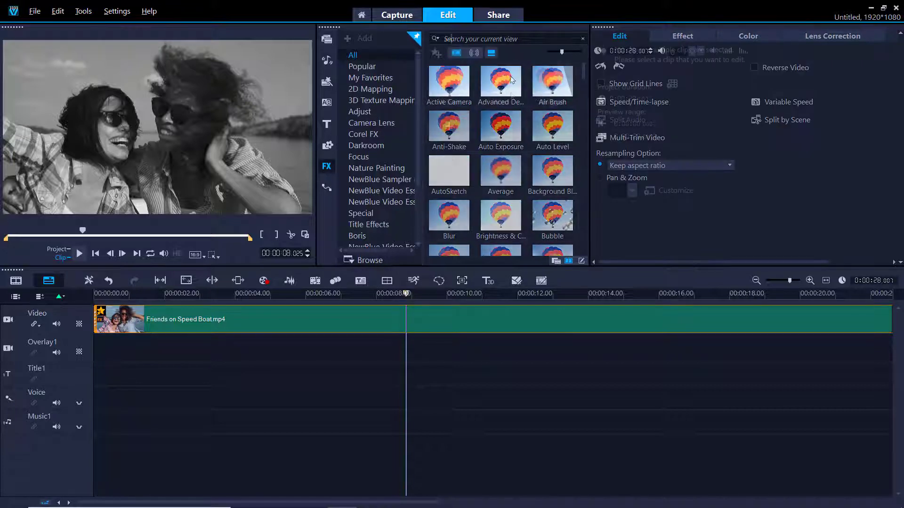
type("wi")
left_click_drag(508, 104, 501, 317)
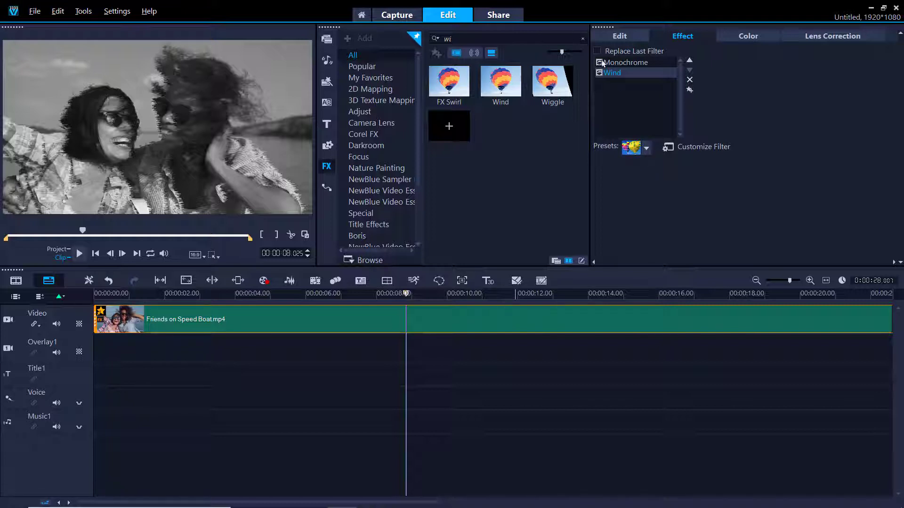
- Toggle the applied Monochrome and Wind filters off and on and play the clip to compare their effects
left_click(599, 62)
left_click(79, 254)
left_click(599, 62)
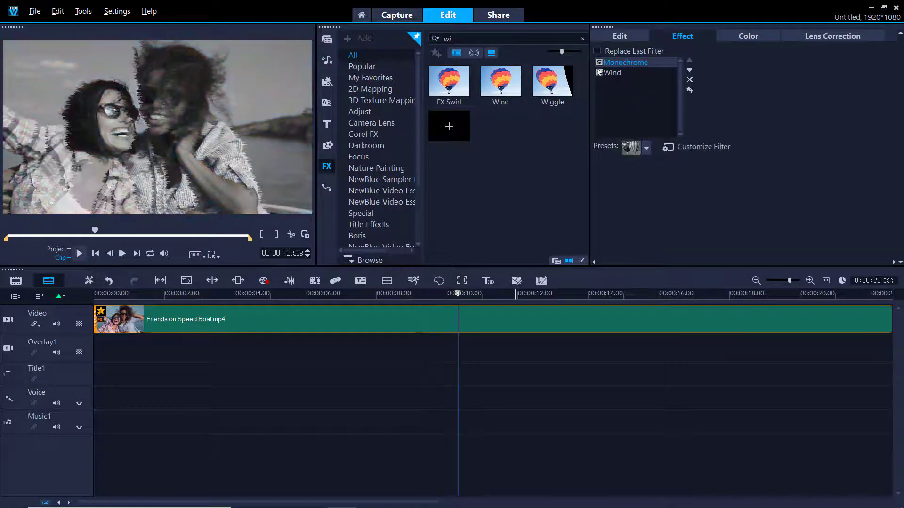
left_click(599, 73)
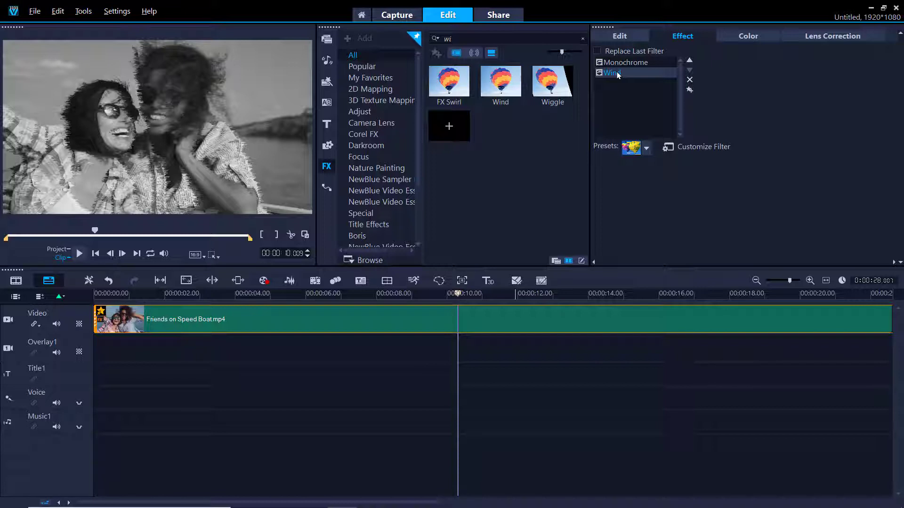
- Move the Wind filter above Monochrome and back down, and remove Wind from the clip
left_click(689, 62)
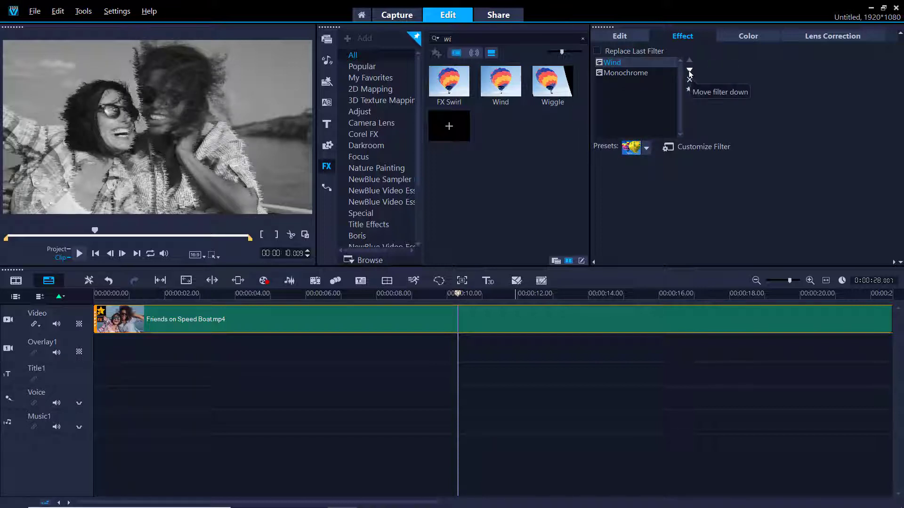
left_click(689, 72)
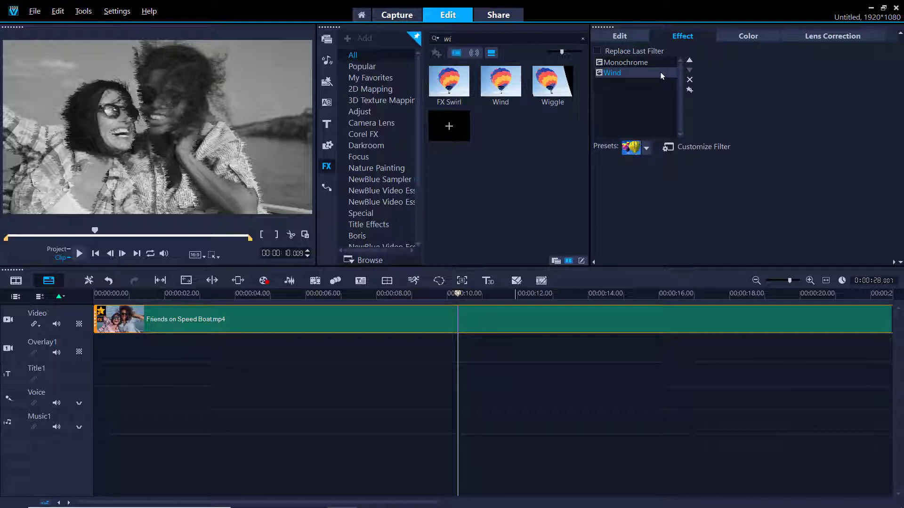
left_click(689, 81)
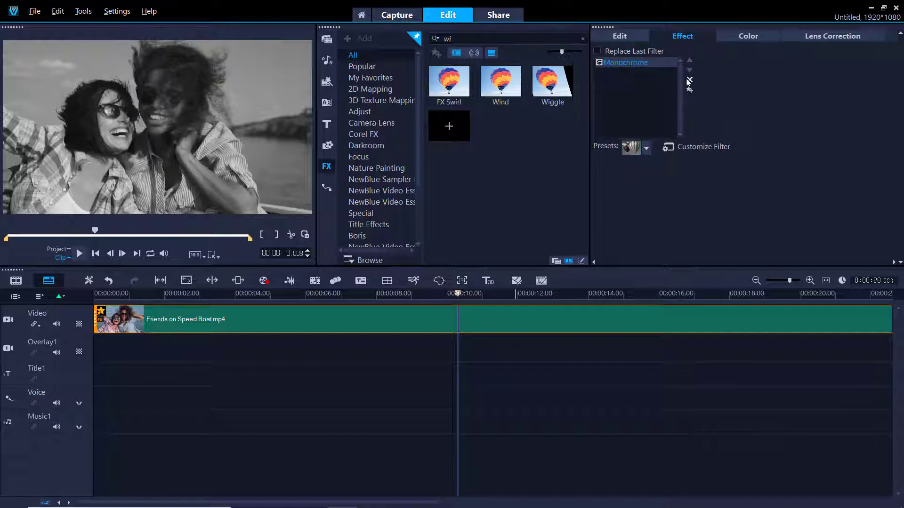
- Customize the Monochrome filter by setting the first keyframe's monochrome color to a light pink
left_click(675, 149)
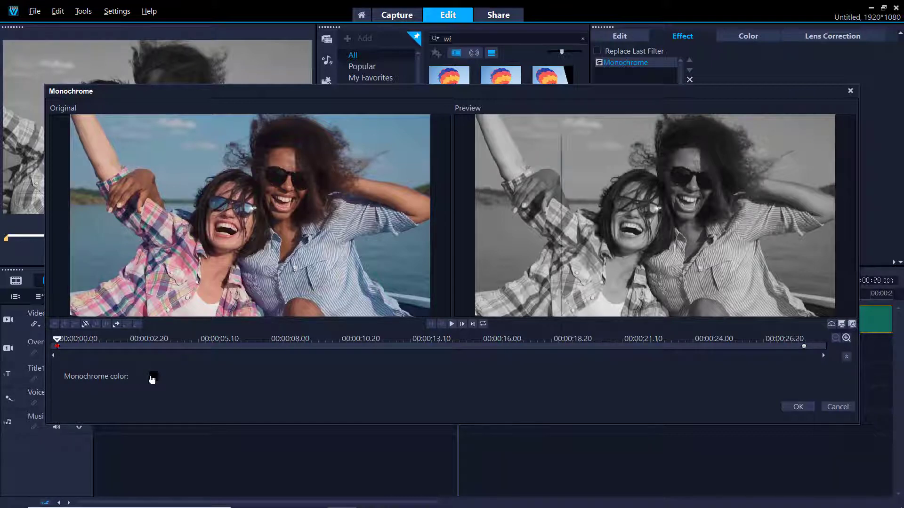
left_click(152, 378)
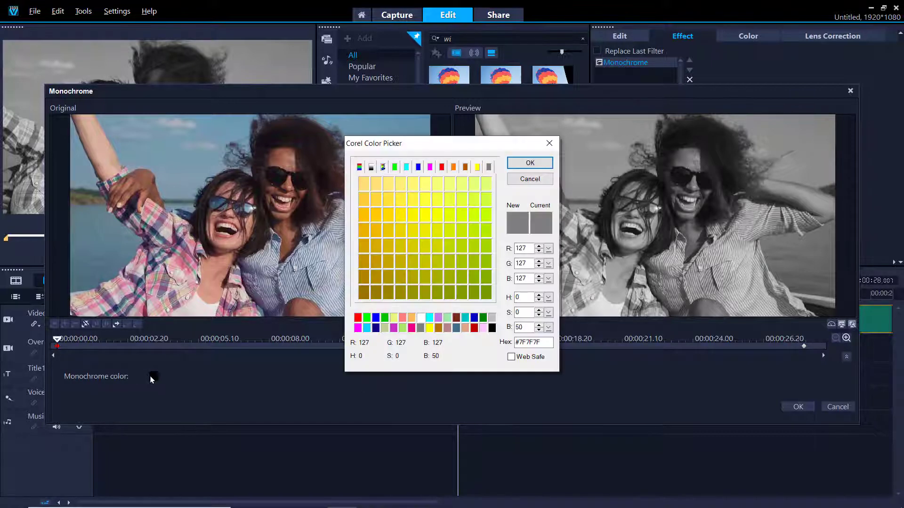
left_click(429, 169)
left_click(450, 185)
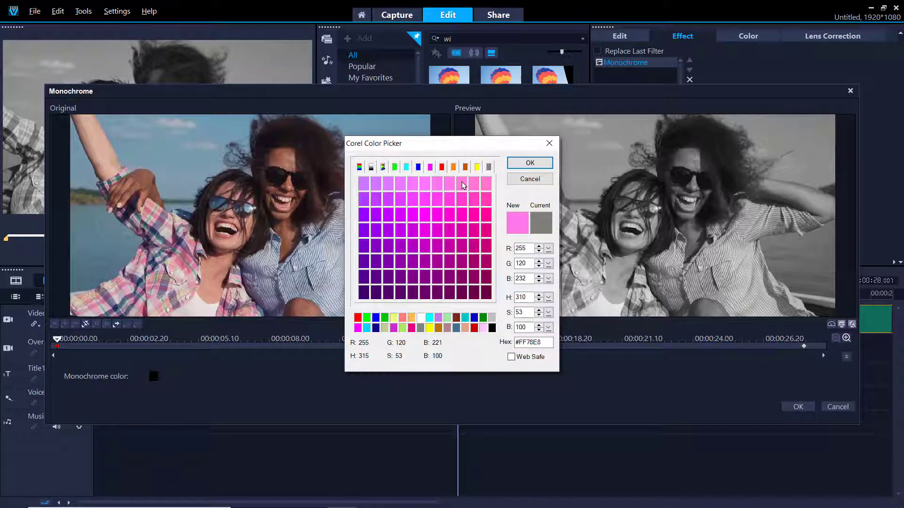
left_click(463, 185)
left_click(484, 189)
left_click(529, 162)
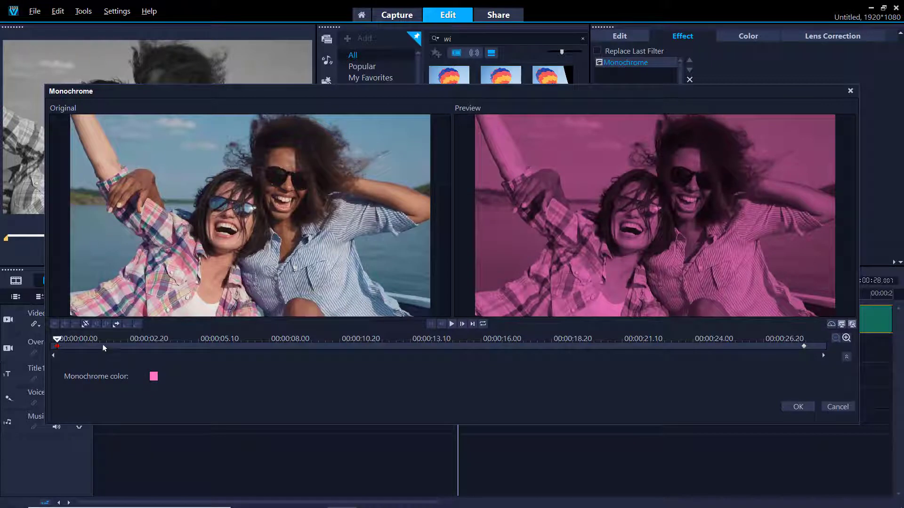
- Copy the first keyframe's Monochrome settings to all keyframes and play the filter preview
right_click(59, 348)
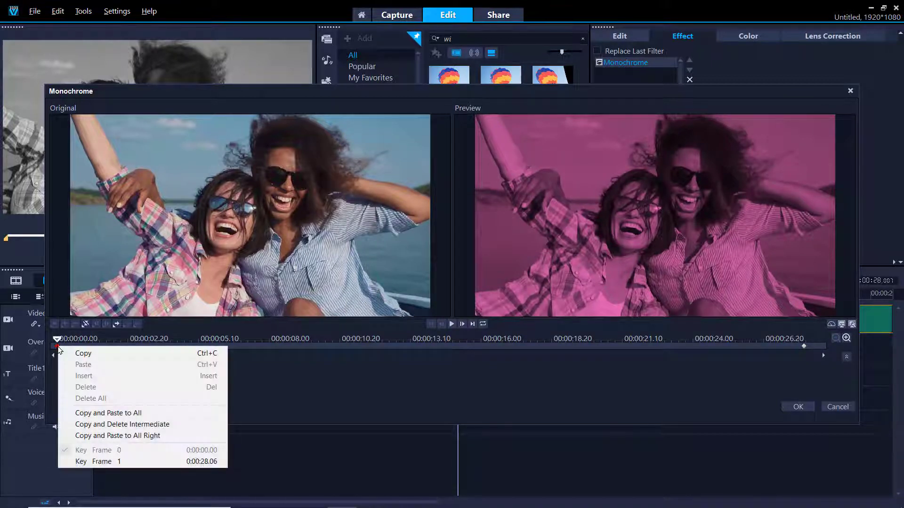
left_click(79, 414)
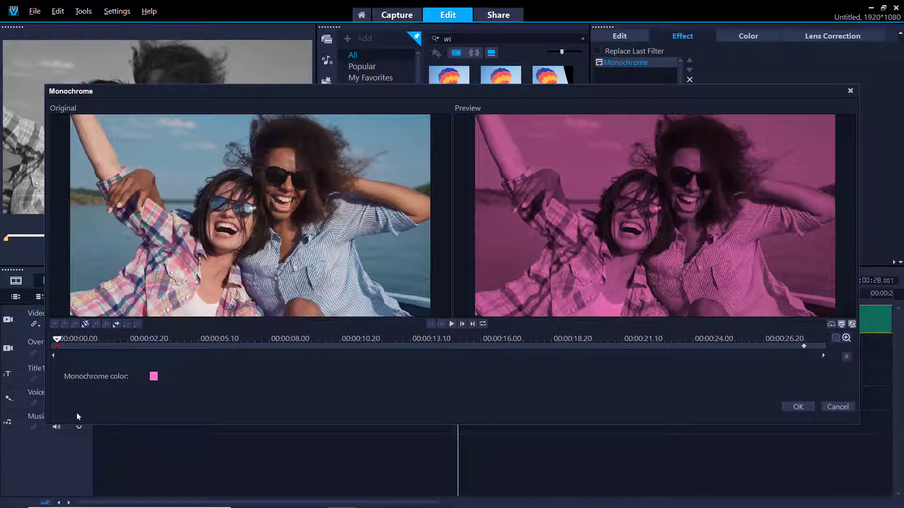
left_click(452, 325)
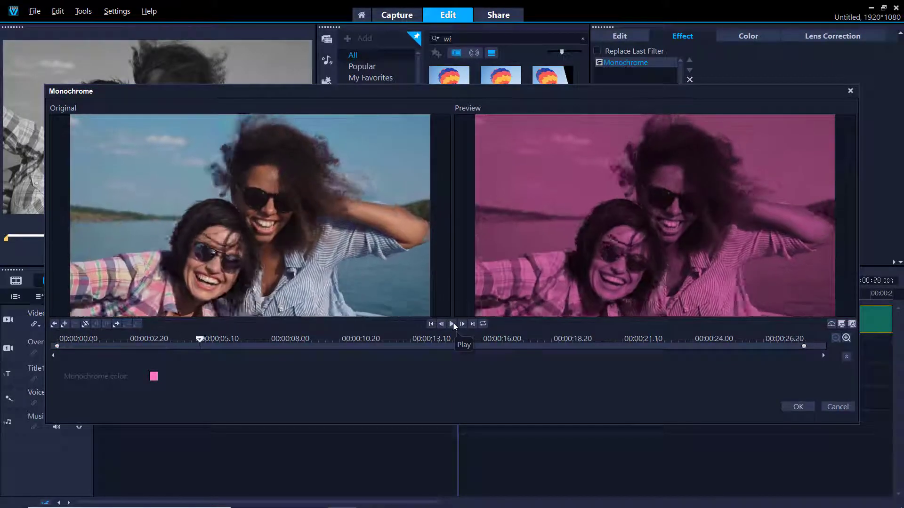
left_click(453, 325)
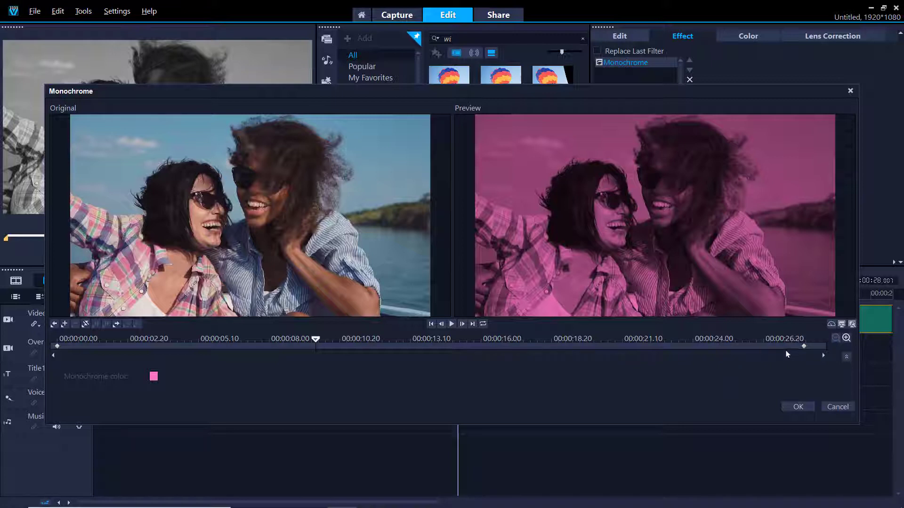
- Set the monochrome color at the last keyframe to yellow, #FFFF00
left_click(804, 347)
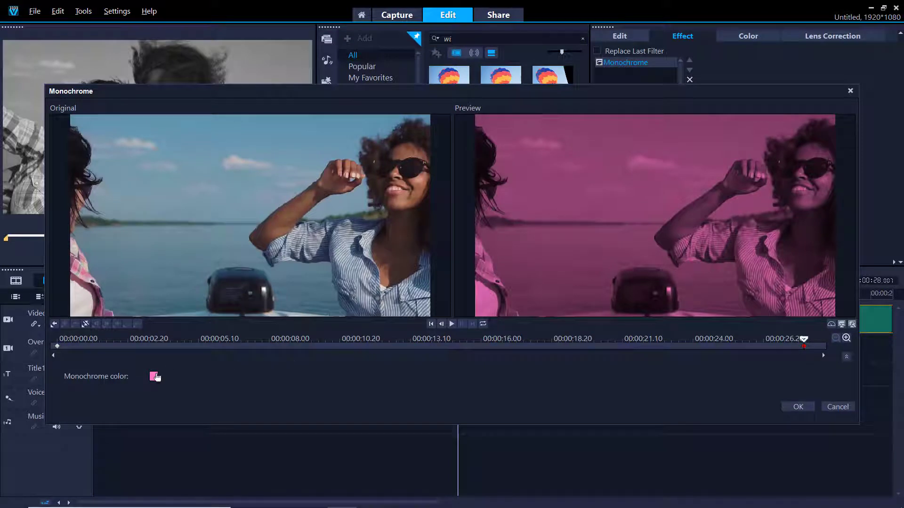
left_click(154, 376)
left_click(430, 328)
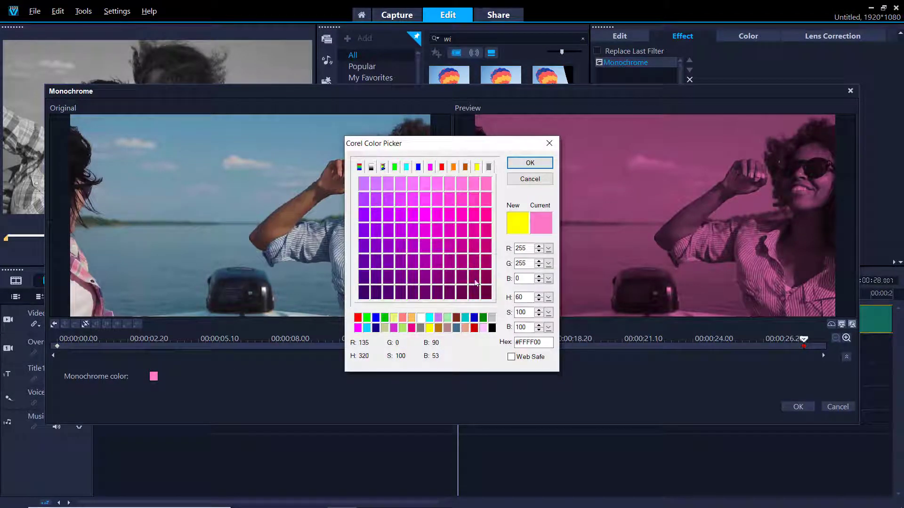
left_click(525, 162)
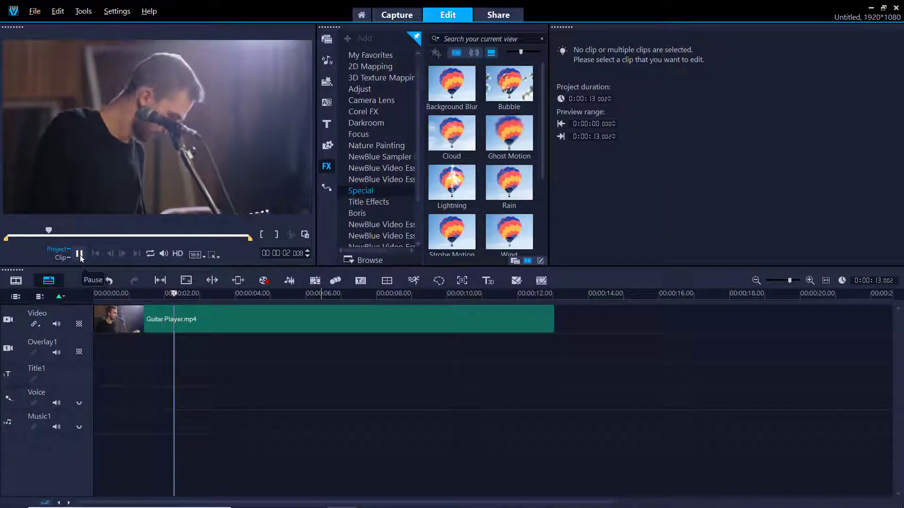
- Pause the project playback and apply the Ghost Motion filter to the Guitar Player.mp4 clip
left_click(80, 256)
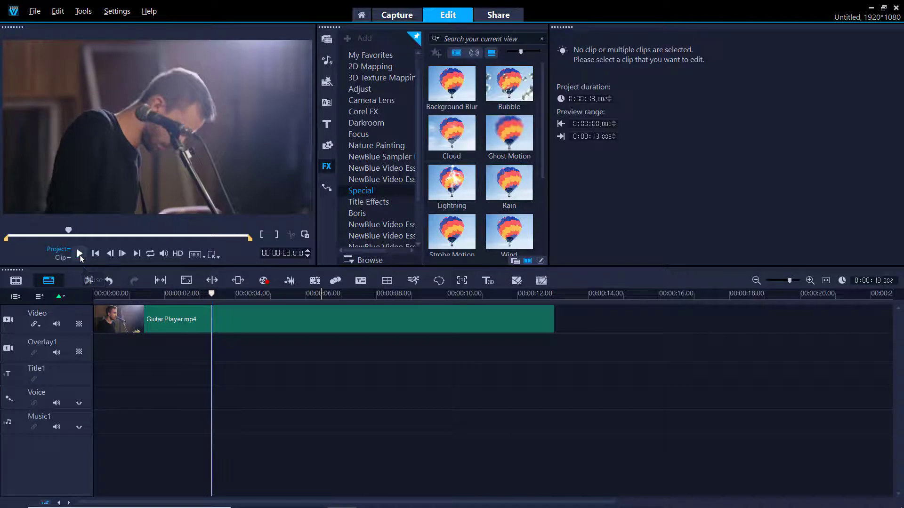
left_click(509, 137)
left_click_drag(473, 256, 453, 316)
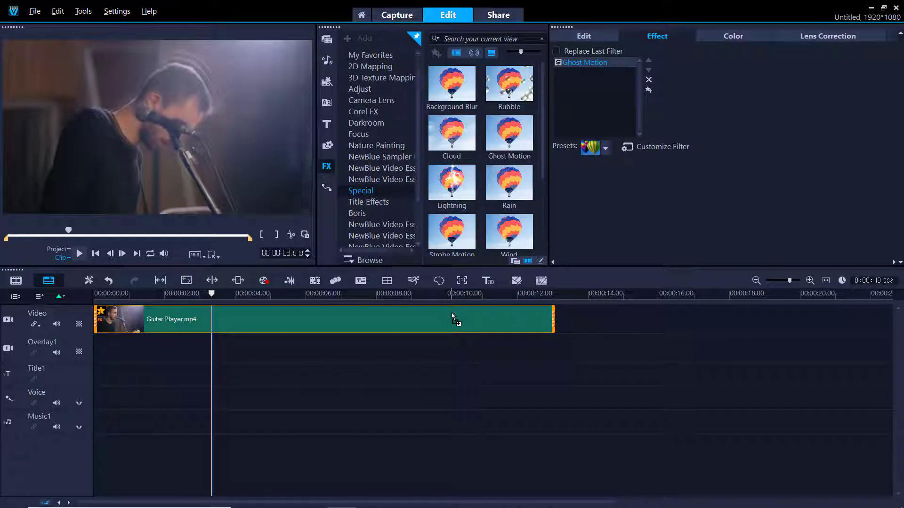
- Compare the Ghost Motion presets on the clip, play it to preview the effect, and return to the start
left_click(605, 148)
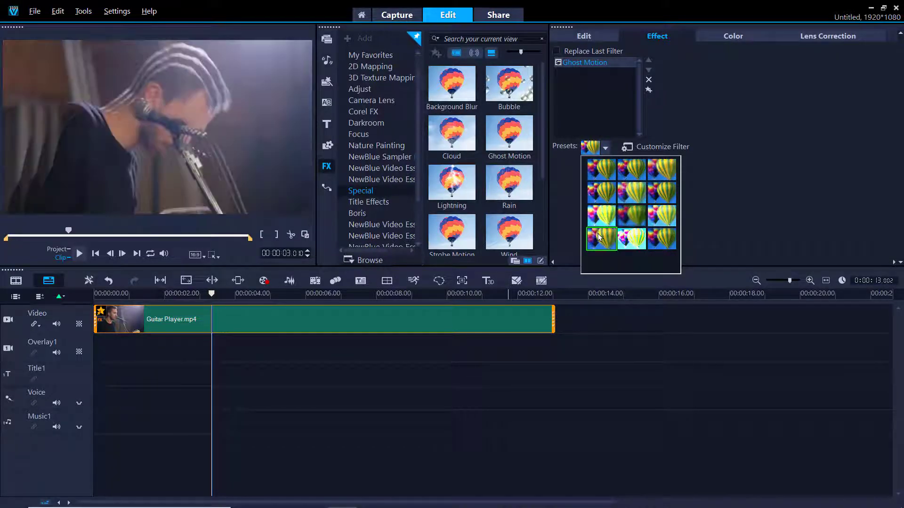
left_click(79, 253)
left_click(79, 254)
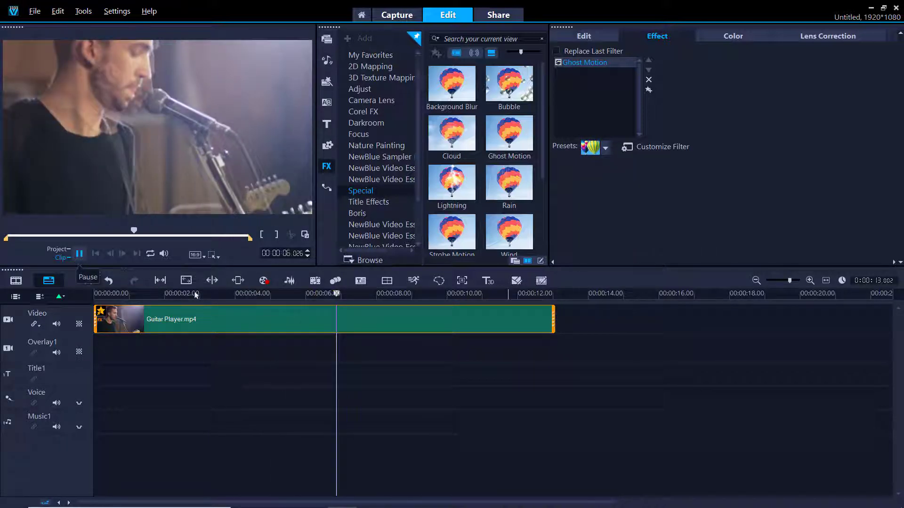
key("Home")
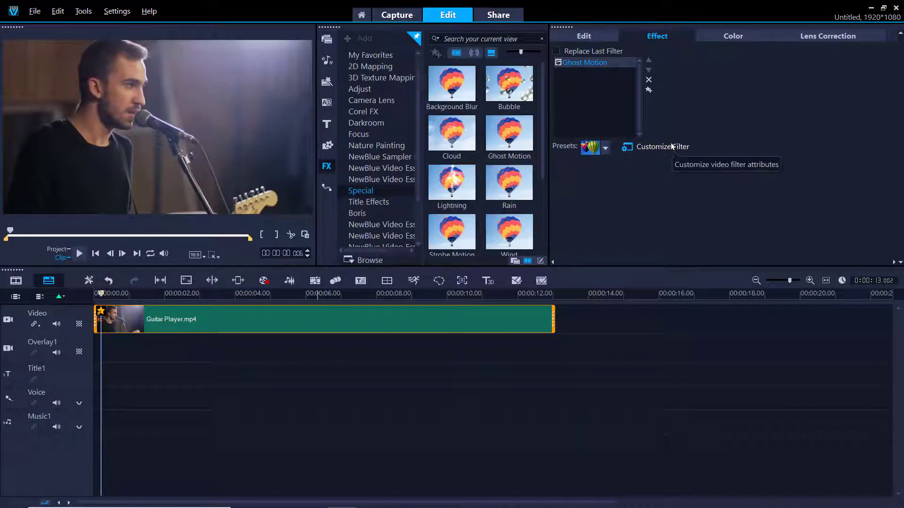
- Customize the Ghost Motion filter with a Softness of 8 at the last keyframe and play the clip to preview it
left_click(672, 146)
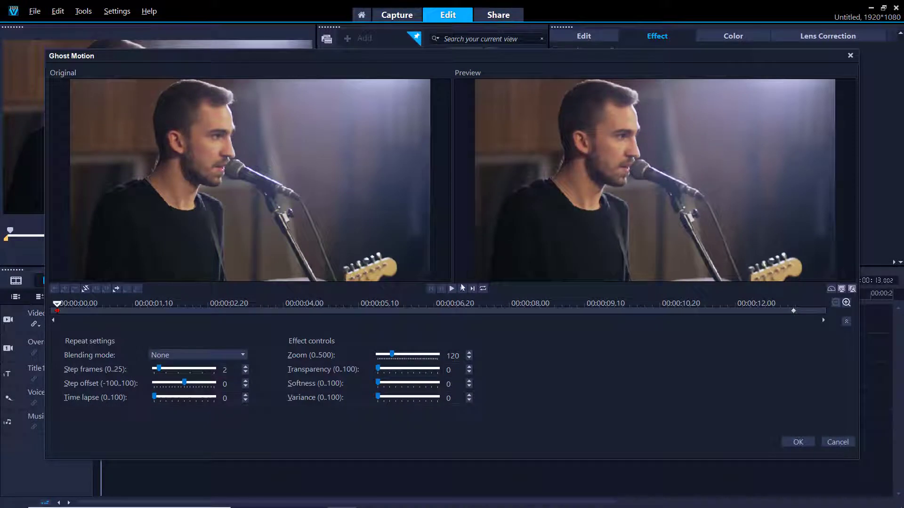
left_click(452, 290)
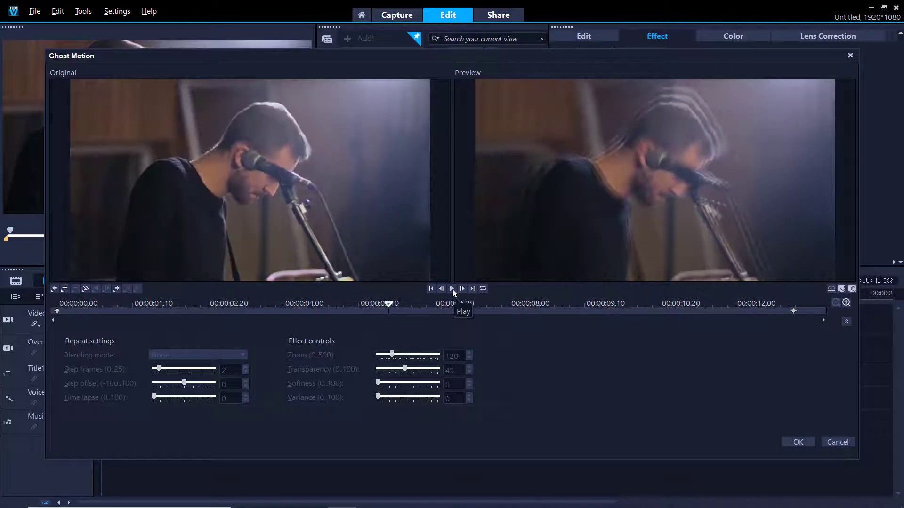
left_click(794, 311)
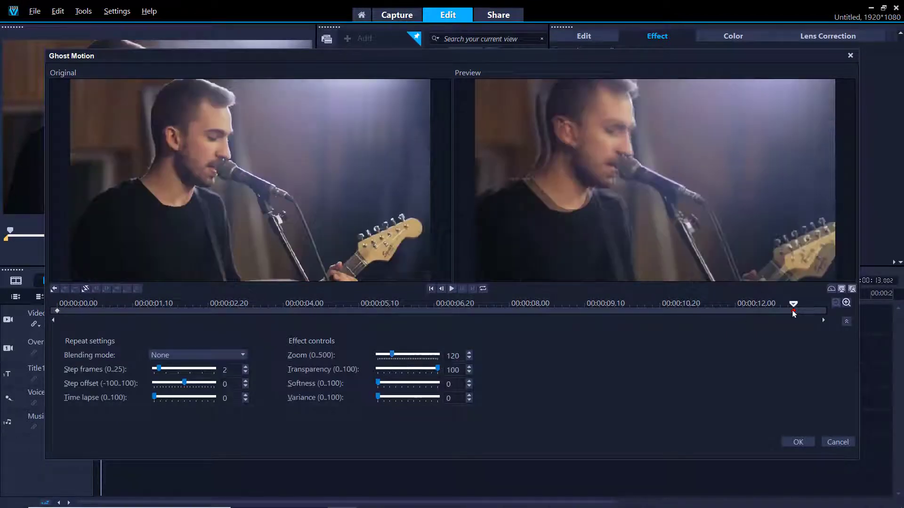
left_click(389, 383)
left_click_drag(390, 383, 383, 384)
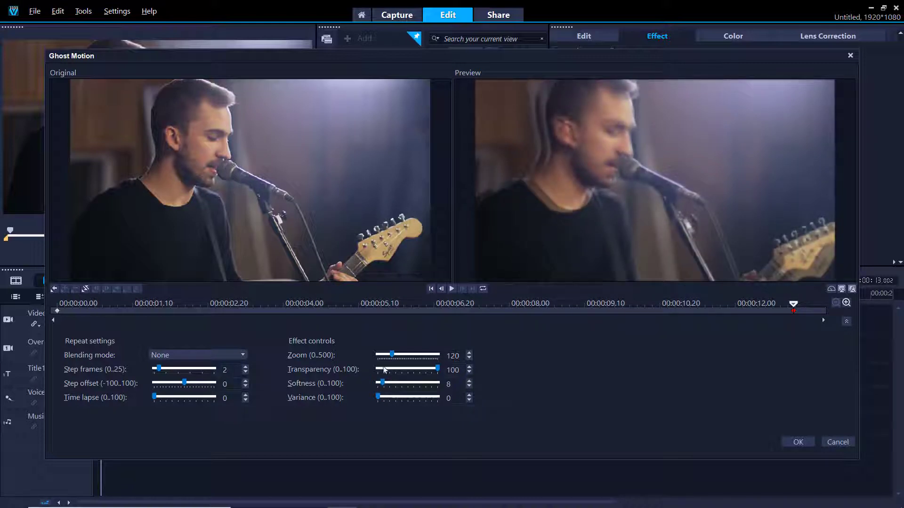
left_click(451, 288)
left_click(797, 441)
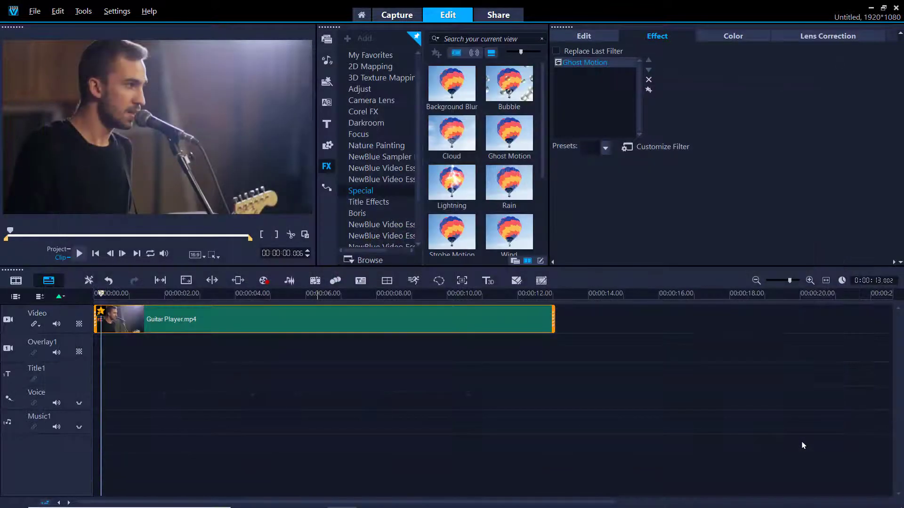
left_click(79, 254)
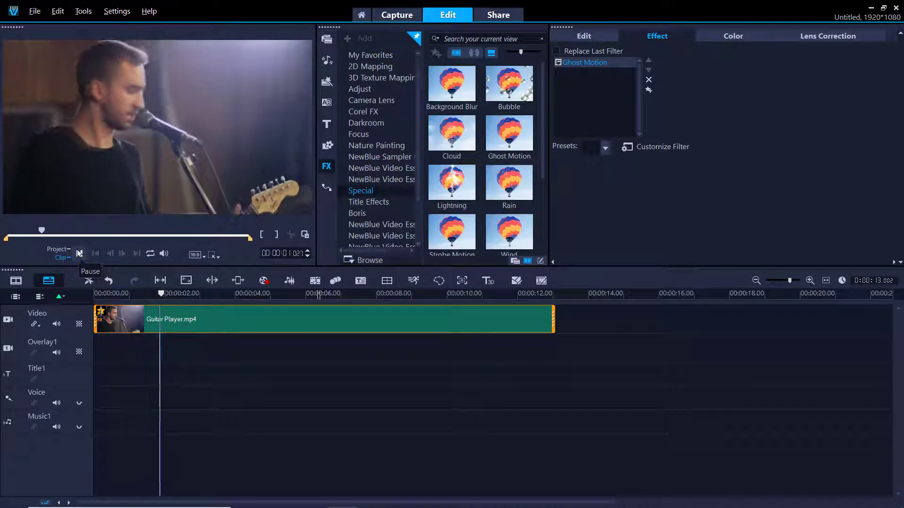